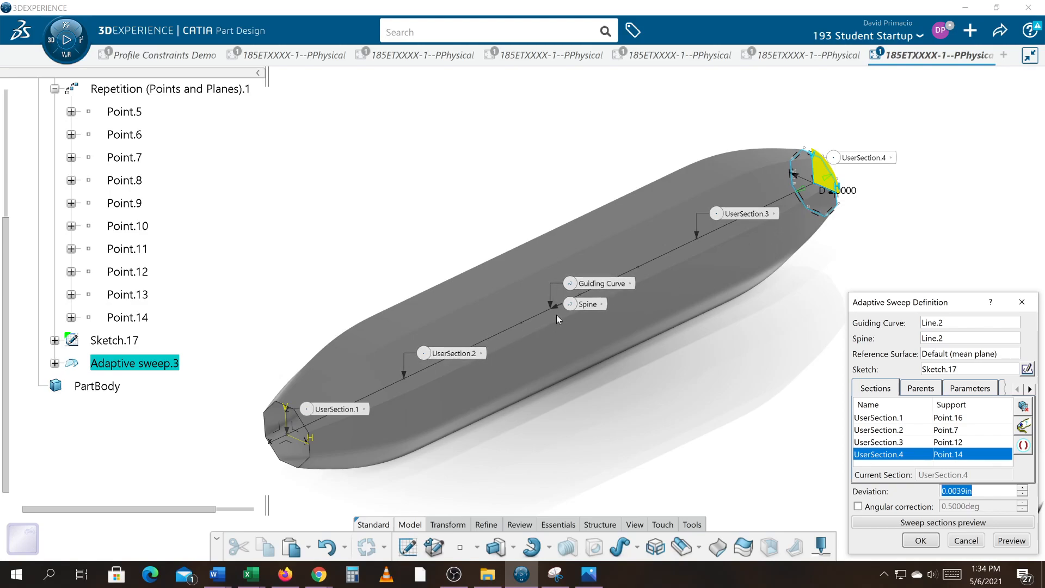
Cancel the adaptive sweep definition and hide the adaptive sweep surface
click(968, 541)
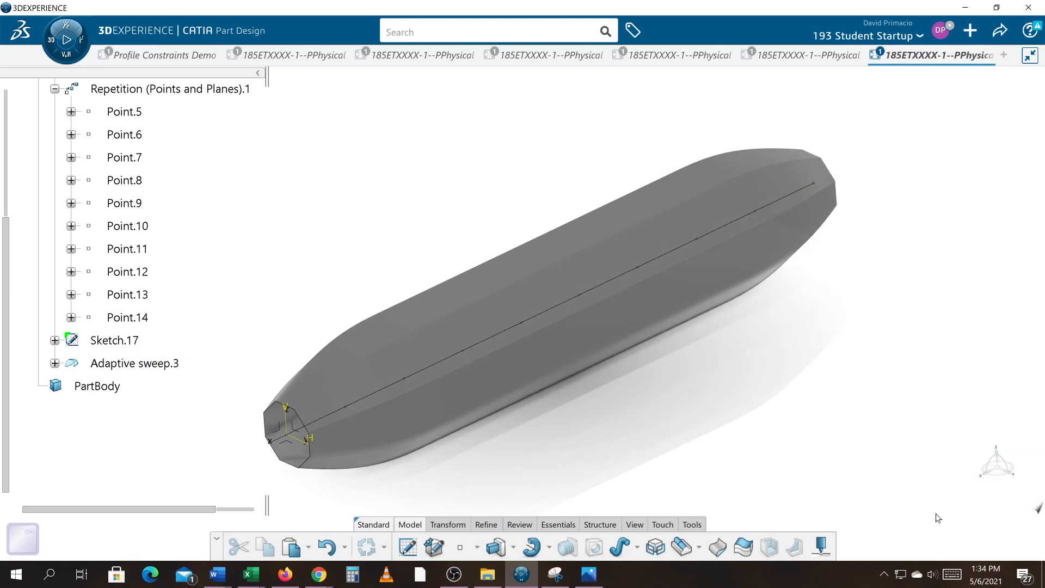
right_click(579, 340)
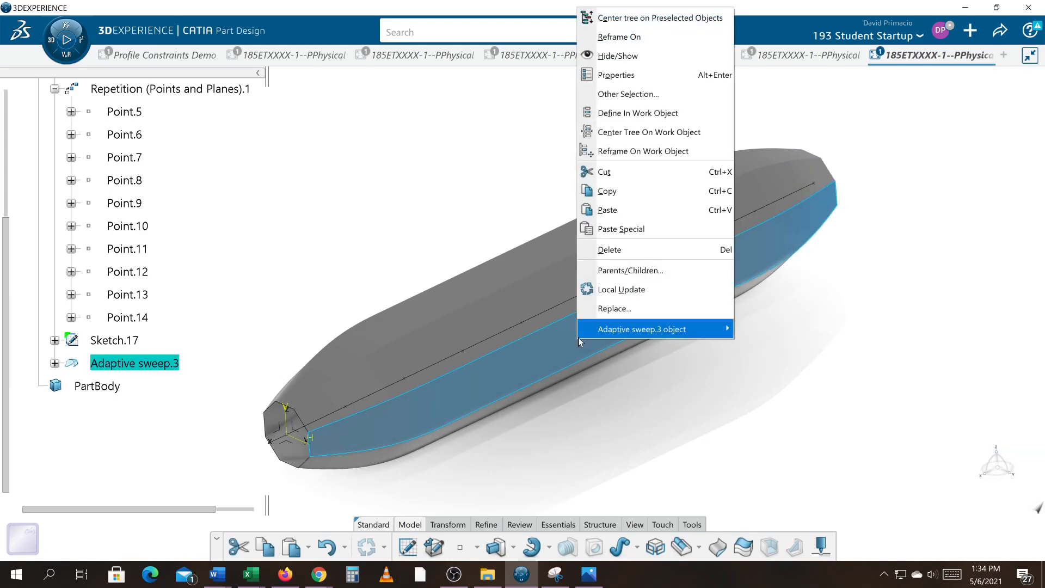
click(630, 65)
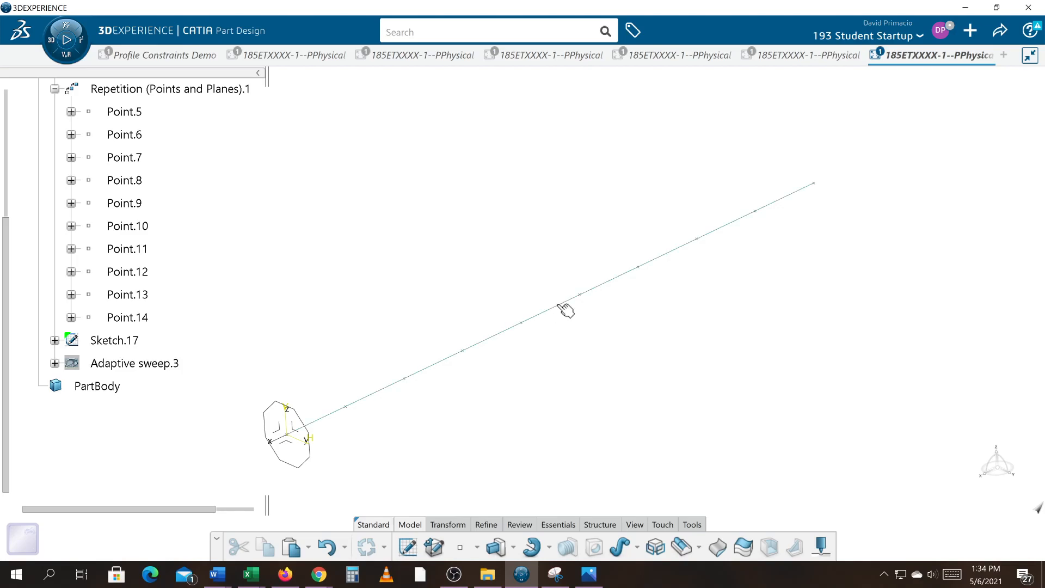
Create a point on the spine line at a ratio of curve length of 0.5
click(460, 547)
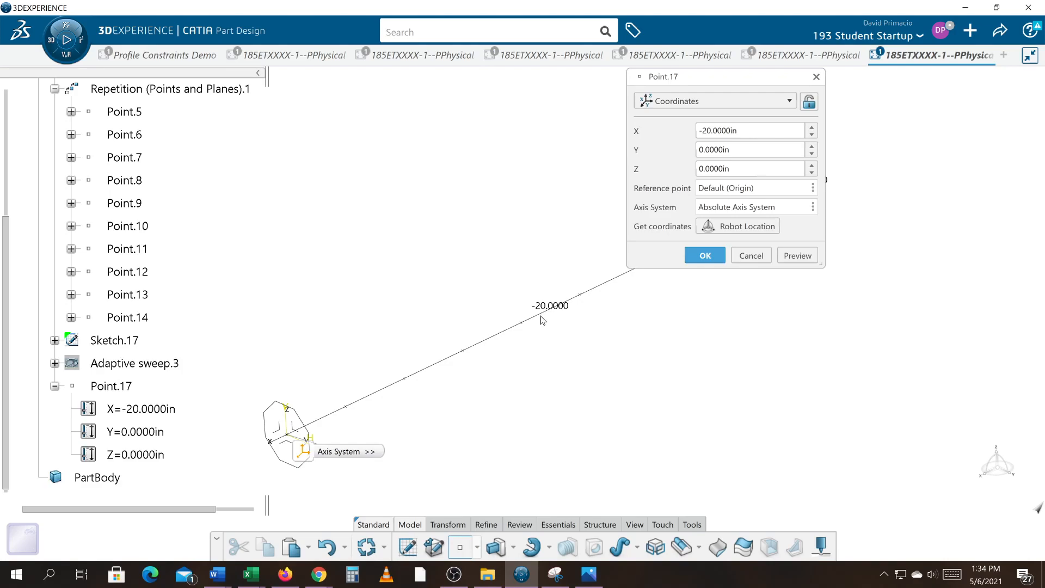
click(725, 103)
click(702, 136)
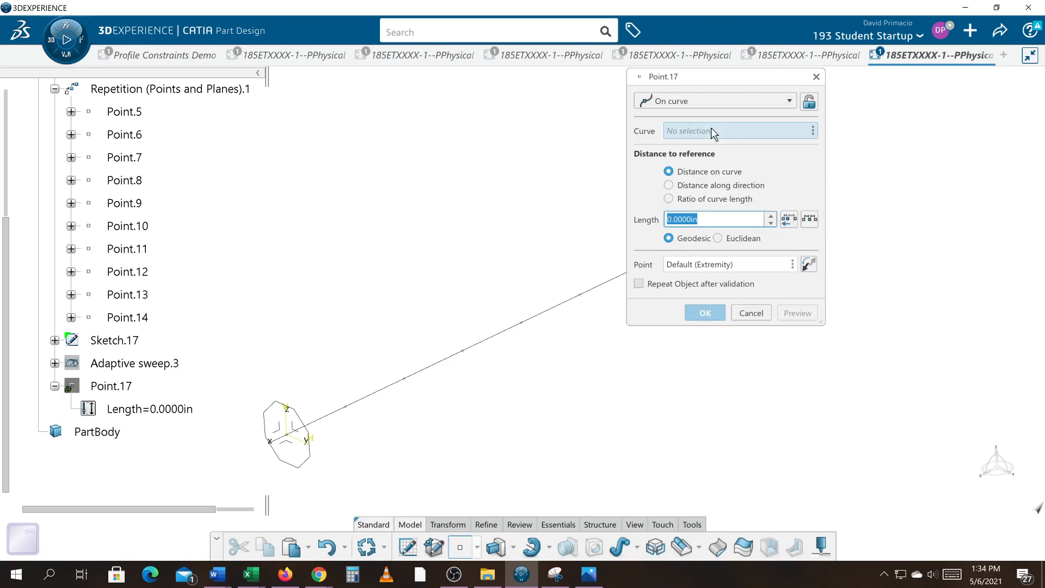
click(563, 312)
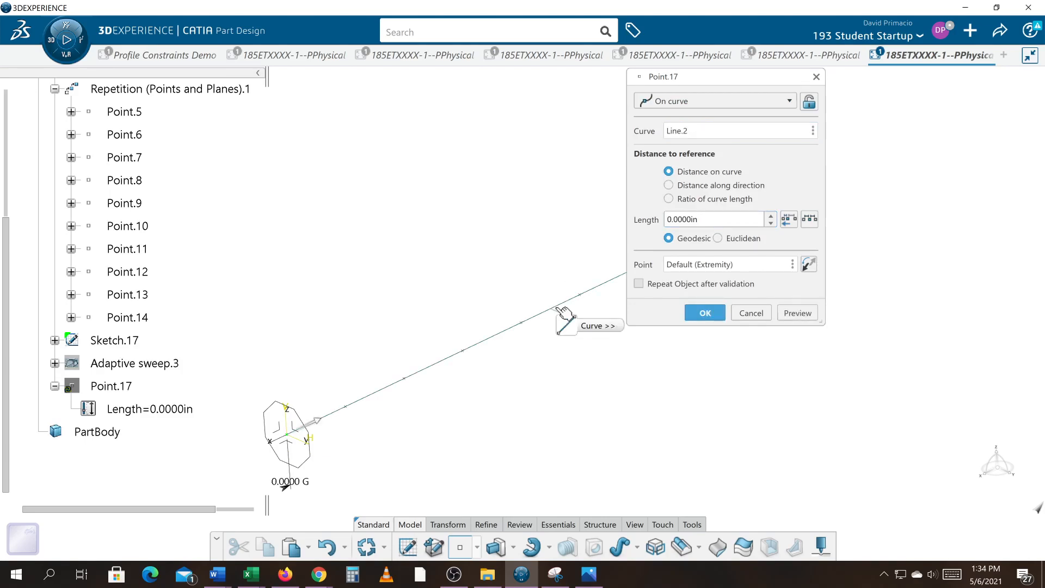
click(698, 199)
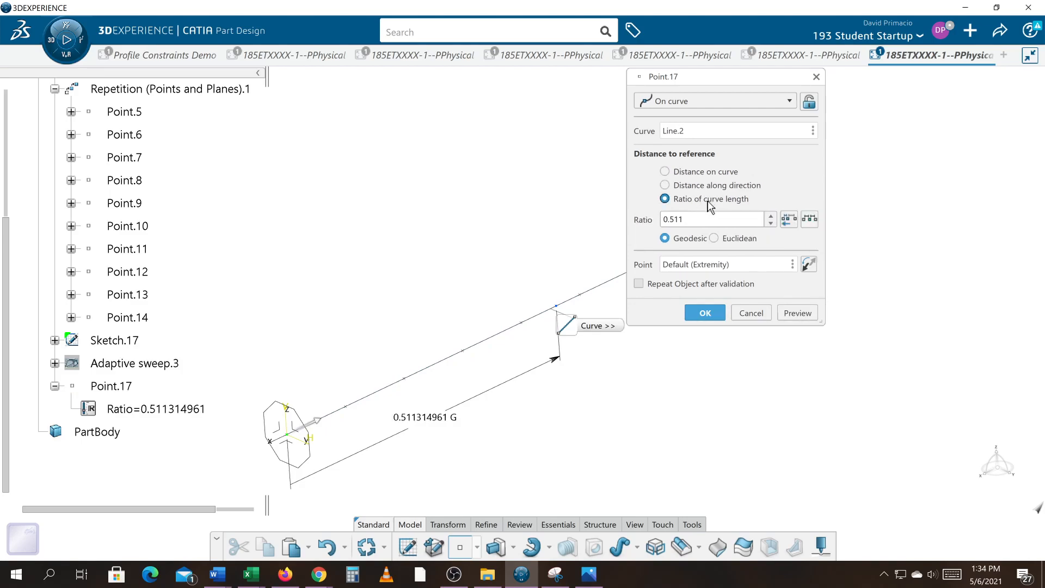
double_click(714, 218)
text(.5)
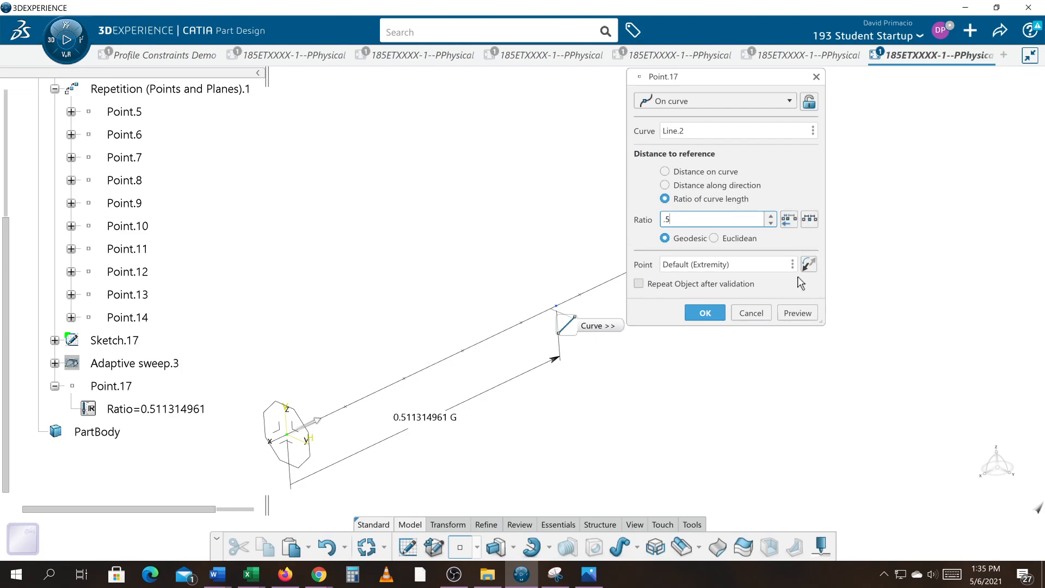
click(784, 314)
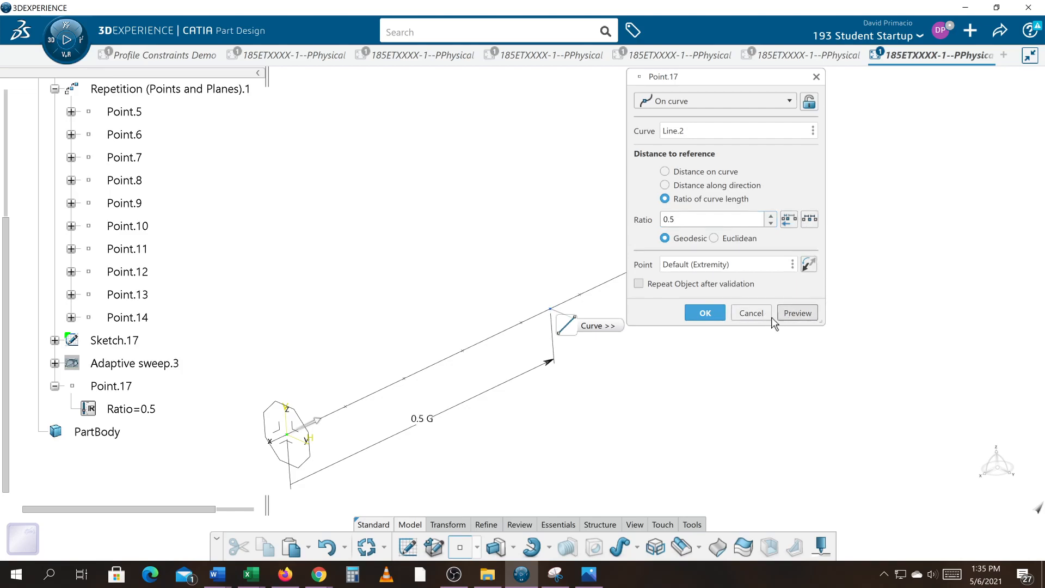
click(705, 313)
Show Adaptive sweep.3 again
middle_drag(695, 415, 746, 421)
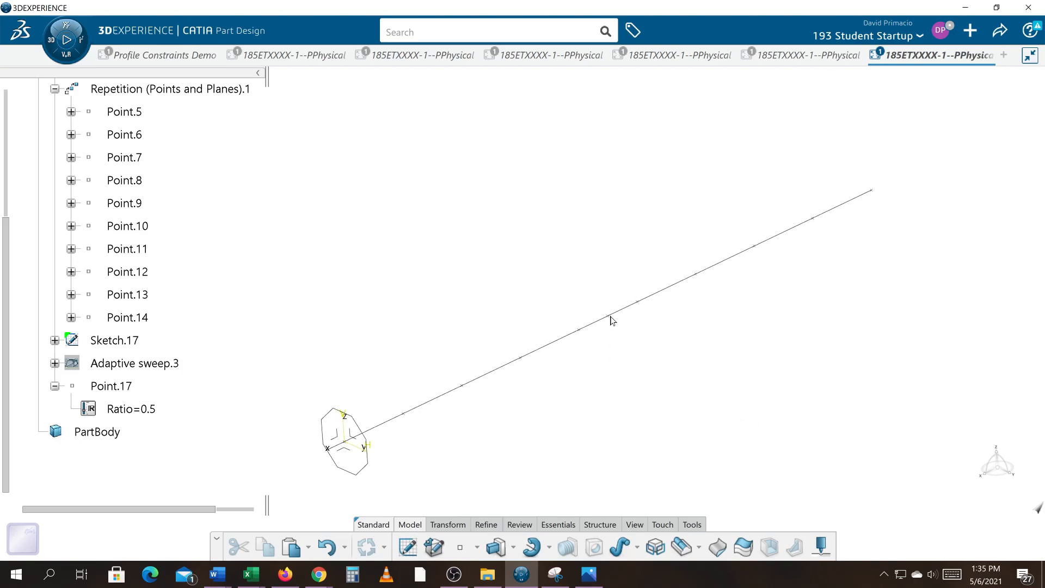
click(112, 386)
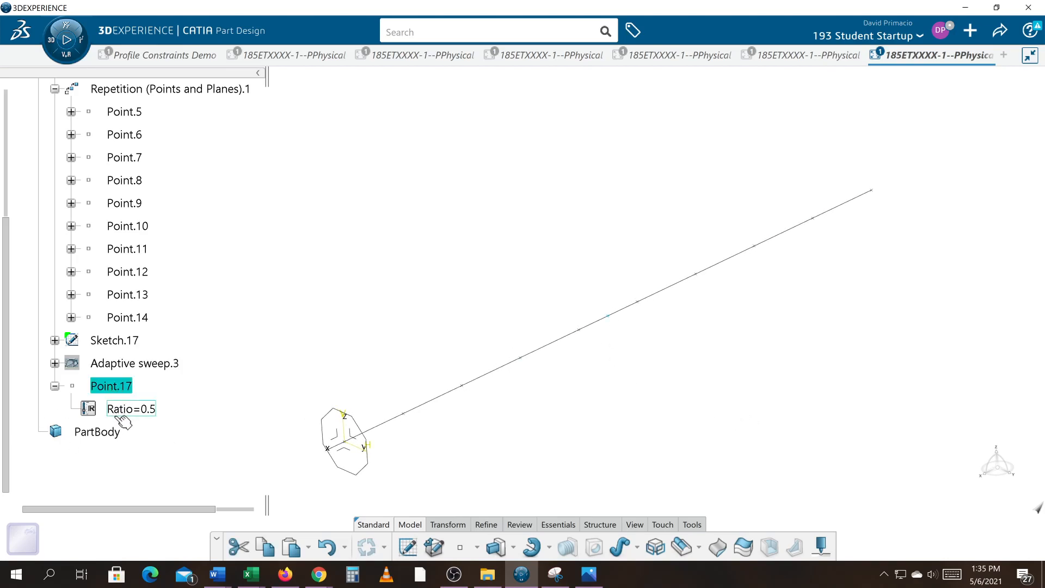
right_click(143, 369)
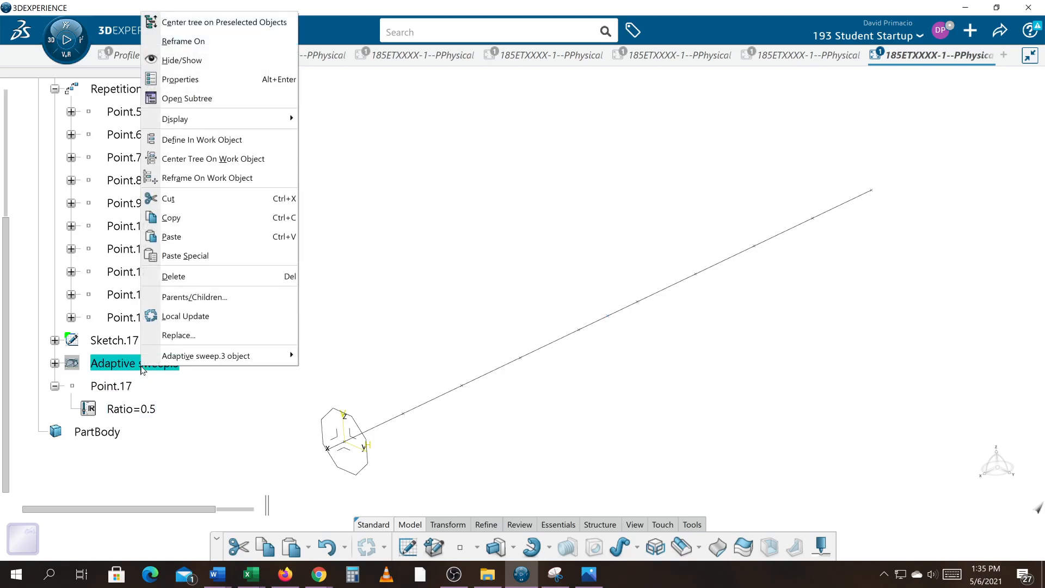
click(174, 60)
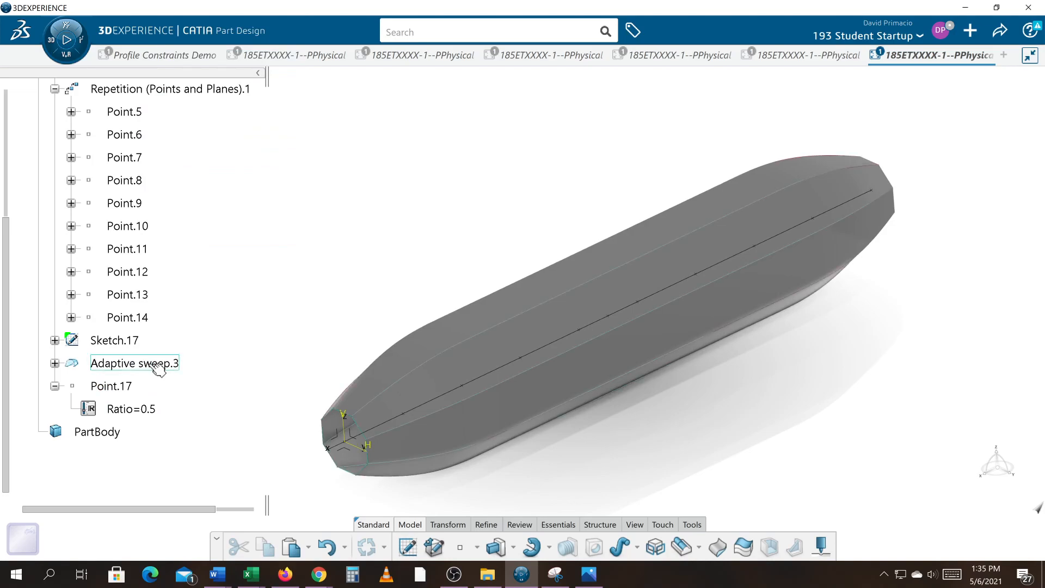
Edit Adaptive sweep.3 and add a new user section at Point.17, previewing and confirming the sweep
double_click(157, 365)
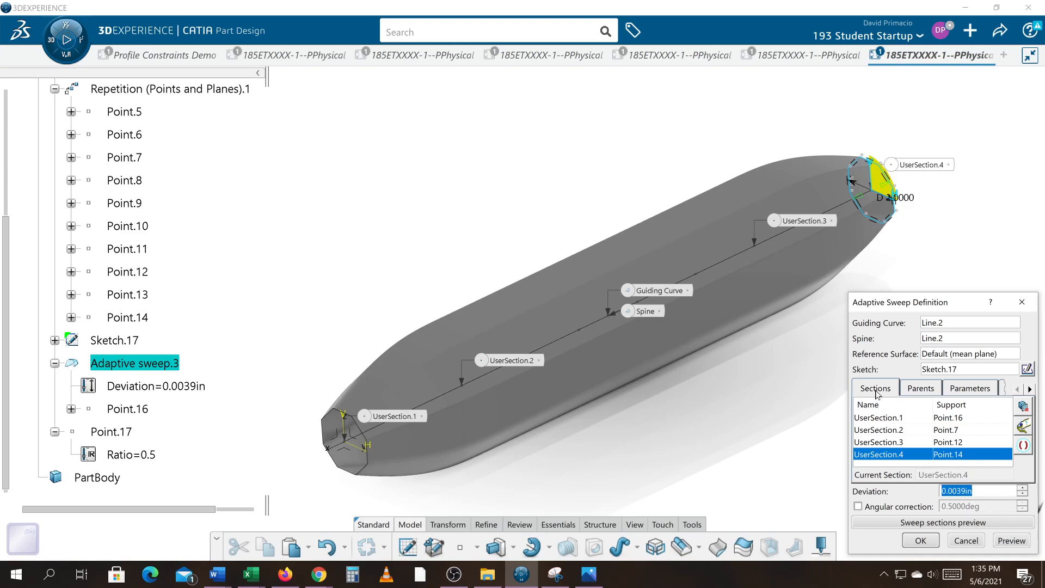
click(882, 431)
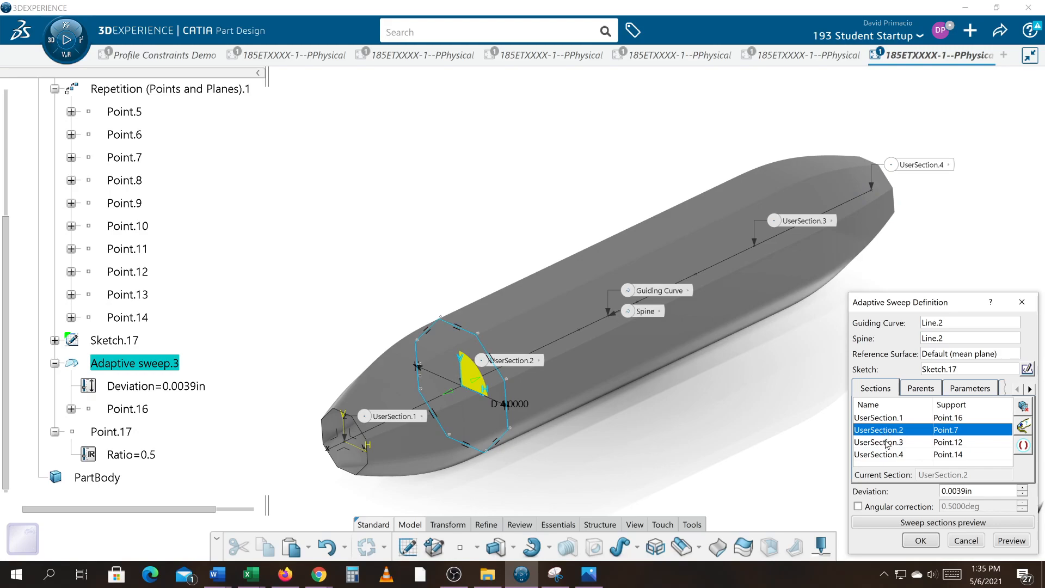
click(127, 433)
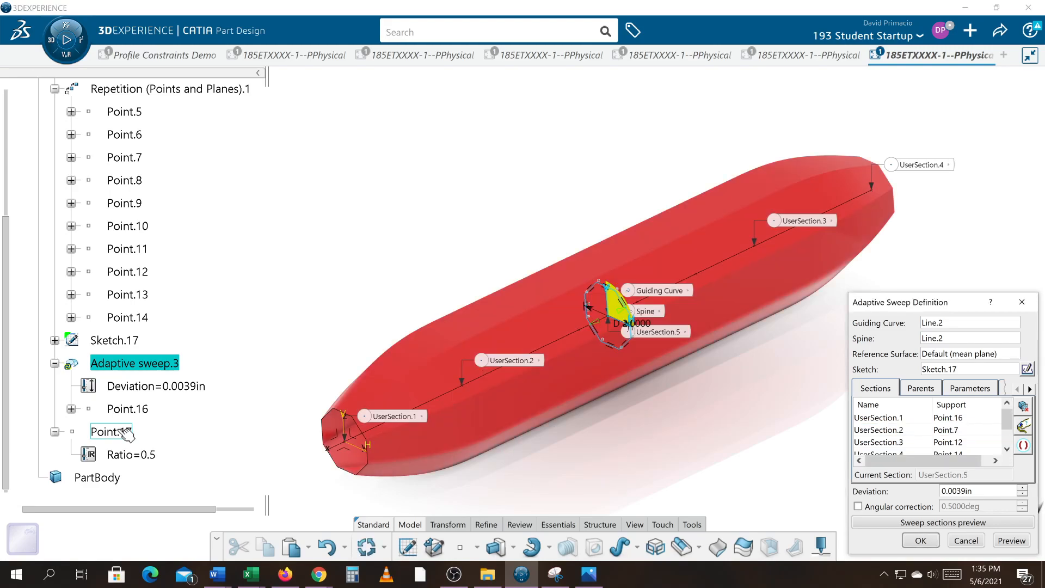
drag(1006, 417, 1007, 430)
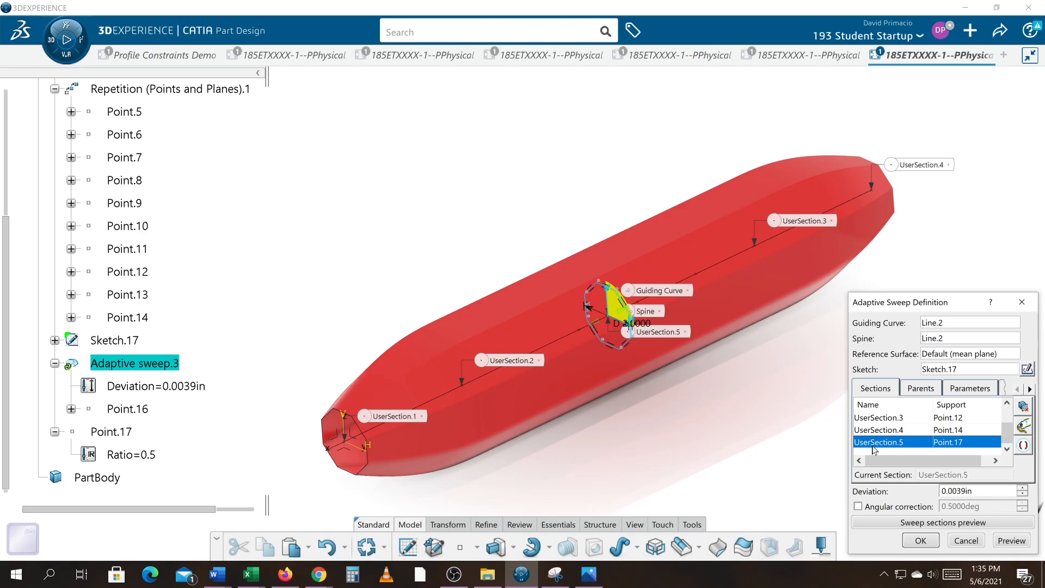
click(1015, 539)
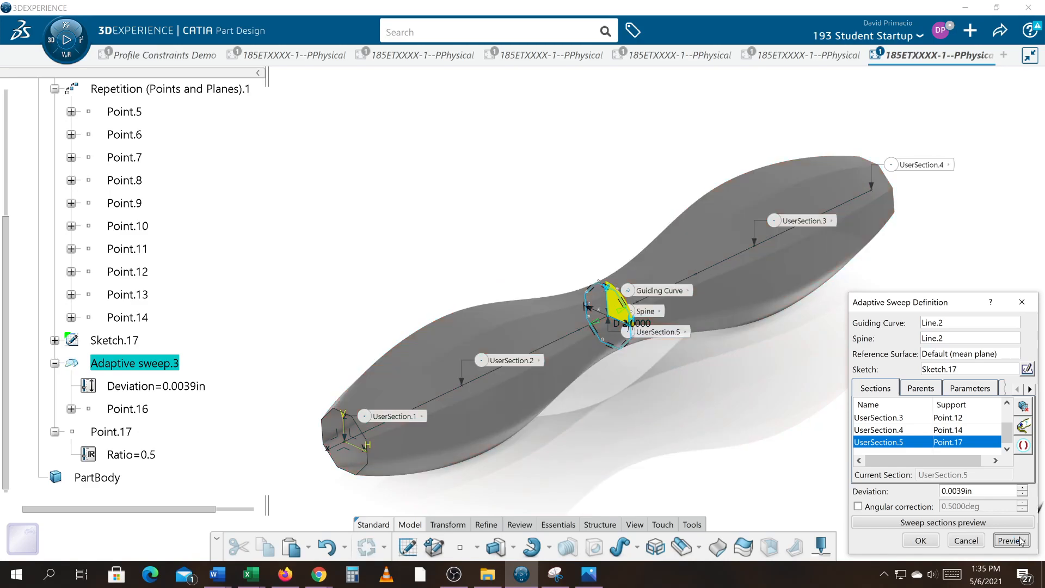
middle_drag(612, 389, 650, 357)
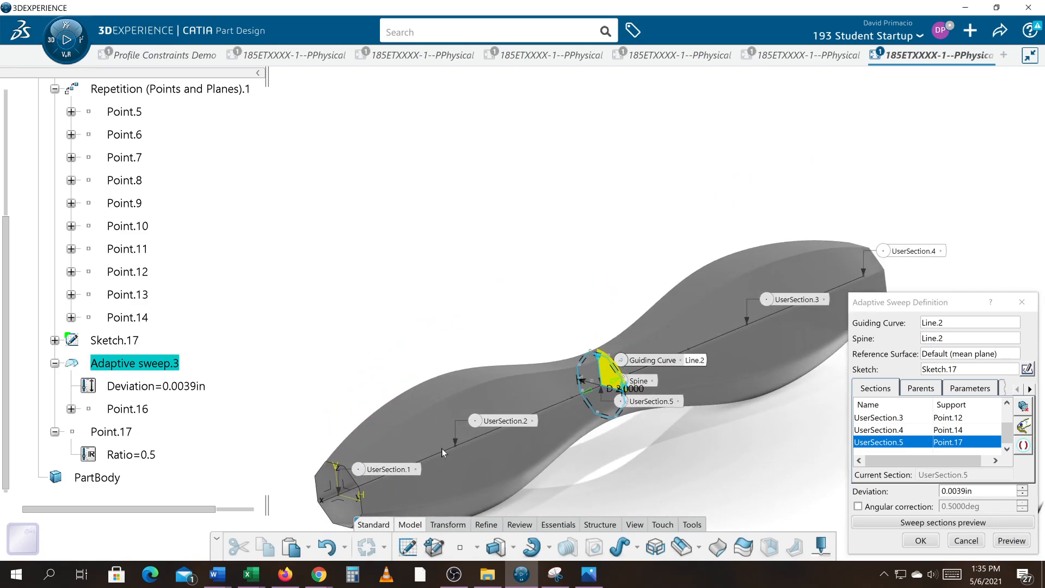
middle_drag(442, 368, 343, 297)
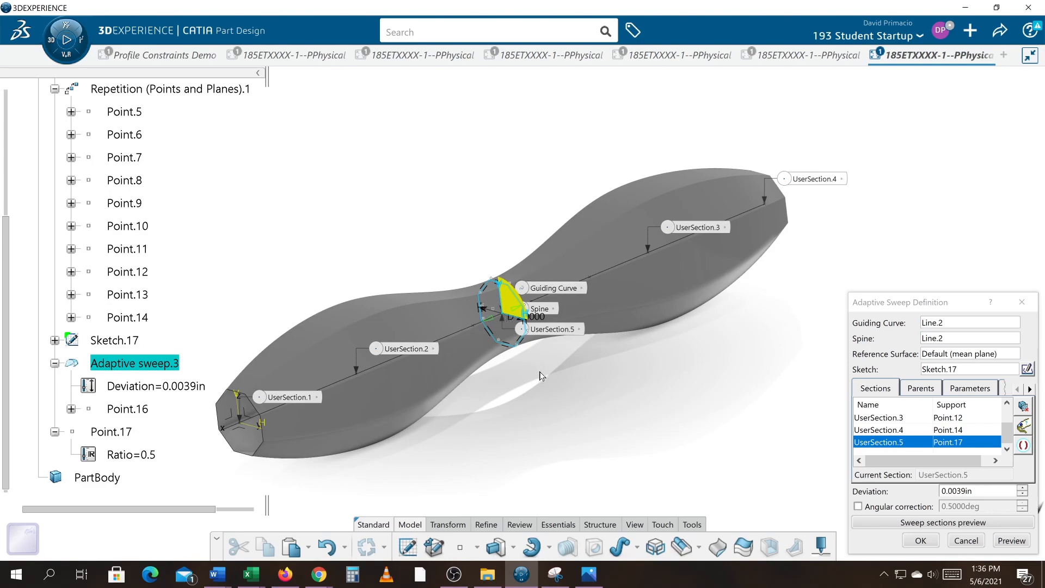
middle_drag(605, 416, 619, 423)
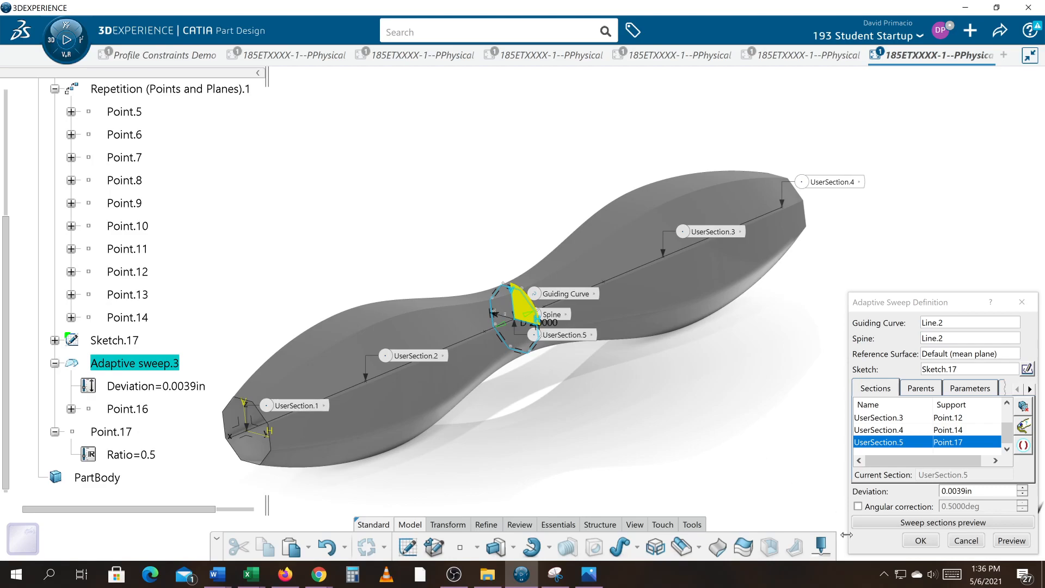
click(916, 542)
Reopen the adaptive sweep and set UserSection.5's parameter to 2 in, then preview
middle_drag(728, 448, 761, 426)
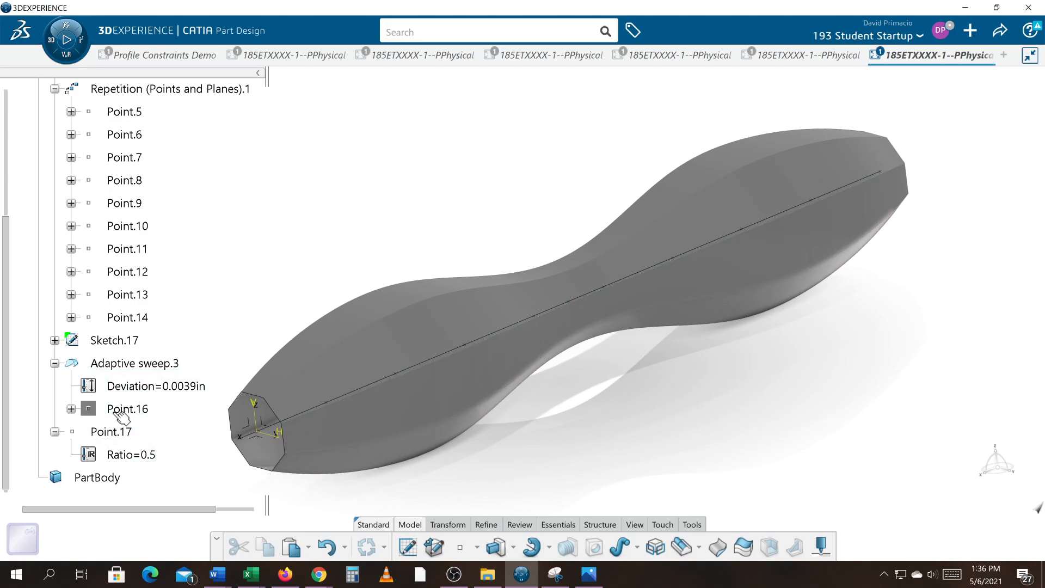
click(117, 369)
double_click(117, 370)
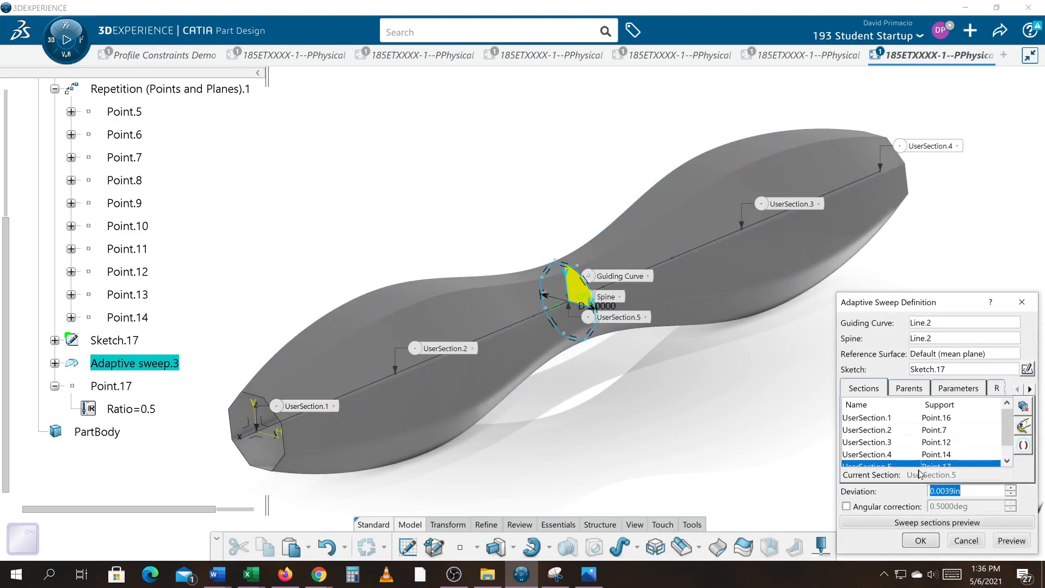
click(953, 391)
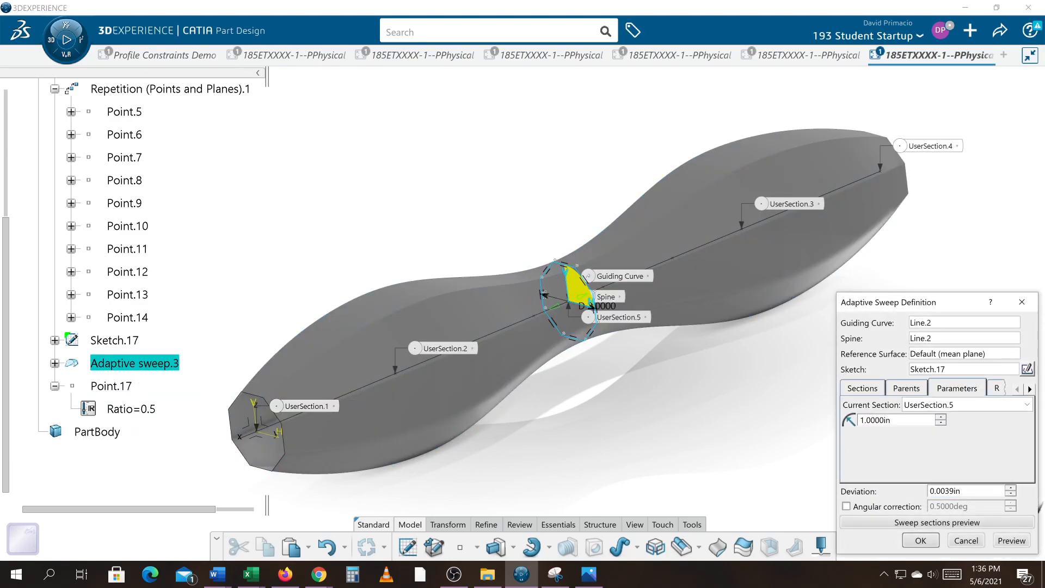
double_click(890, 419)
text(2)
click(1007, 538)
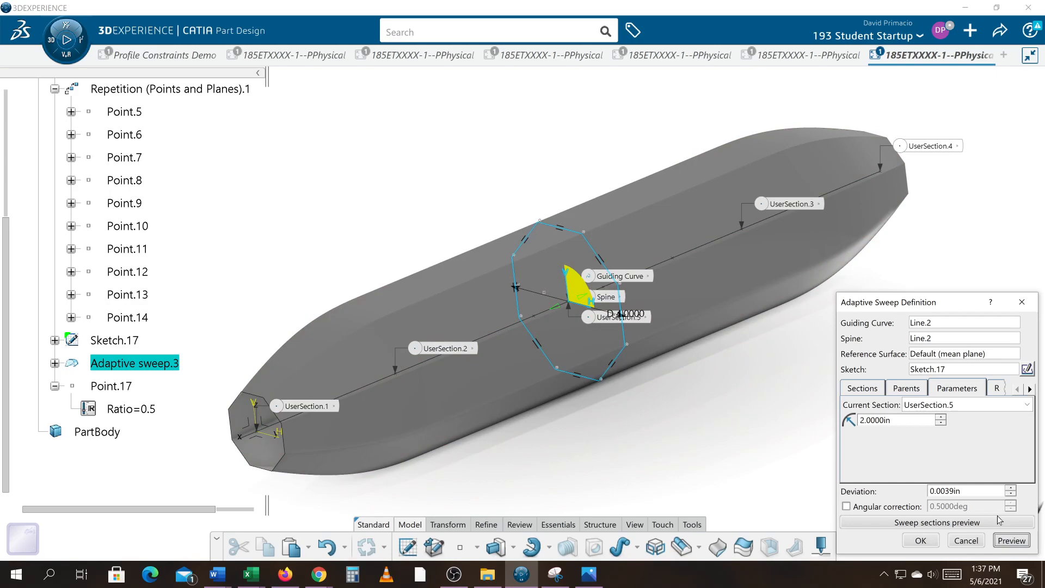
Set UserSection.5's parameter to 3 in and preview the sweep
double_click(876, 420)
text(3)
click(1011, 542)
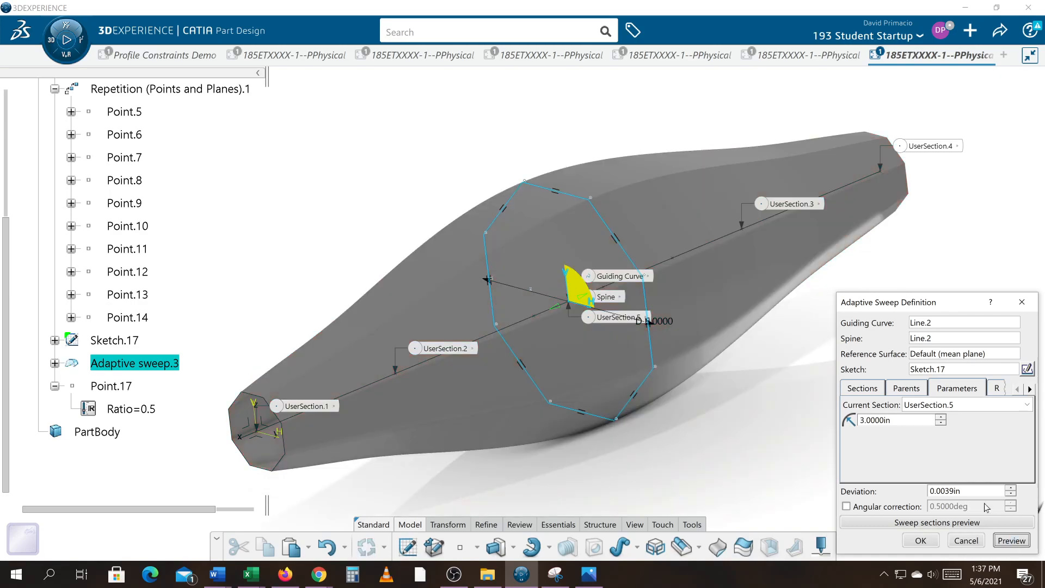
Step UserSection.5's parameter up to 5 in, previewing the sweep after each increase
double_click(893, 420)
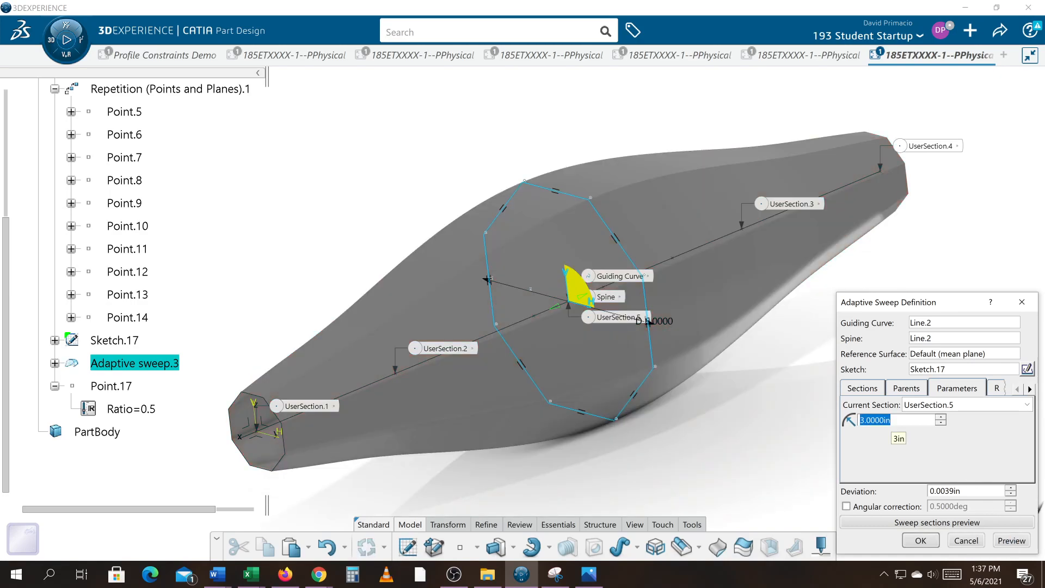
click(941, 417)
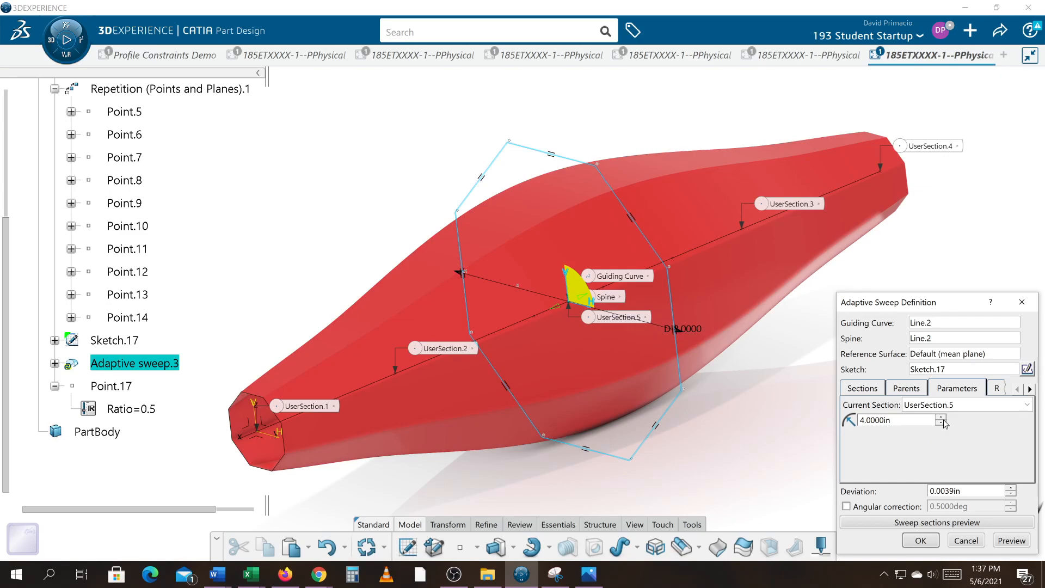
click(1023, 541)
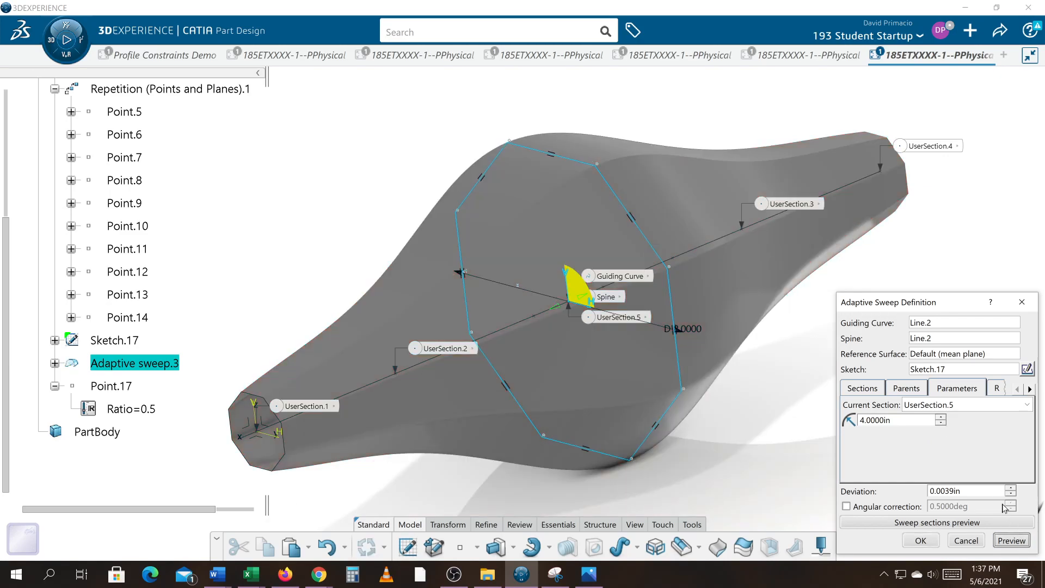
click(940, 418)
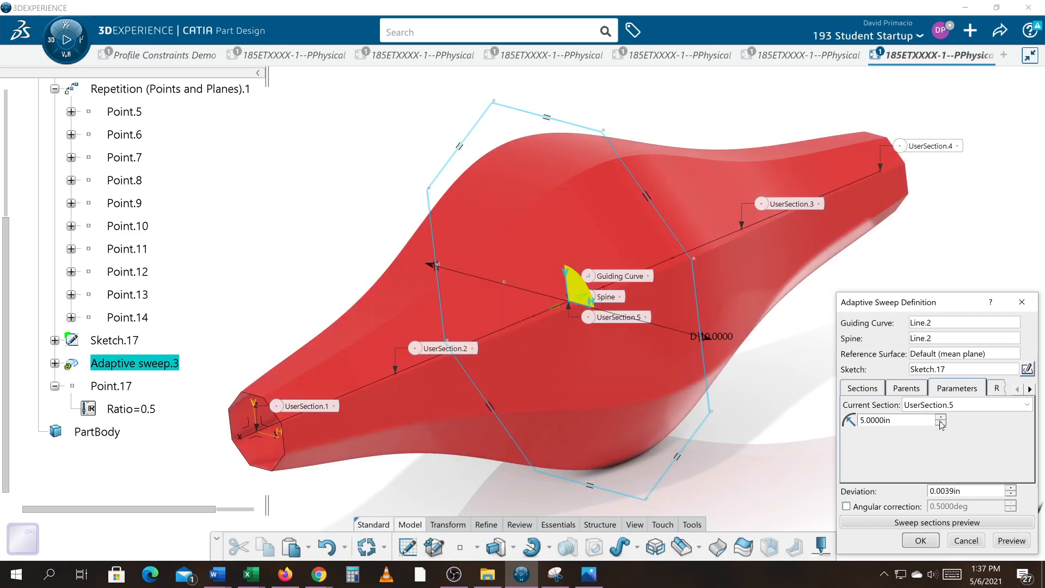
click(1008, 542)
Set UserSection.5's parameter to 500 in and confirm the sweep
middle_drag(711, 471, 606, 463)
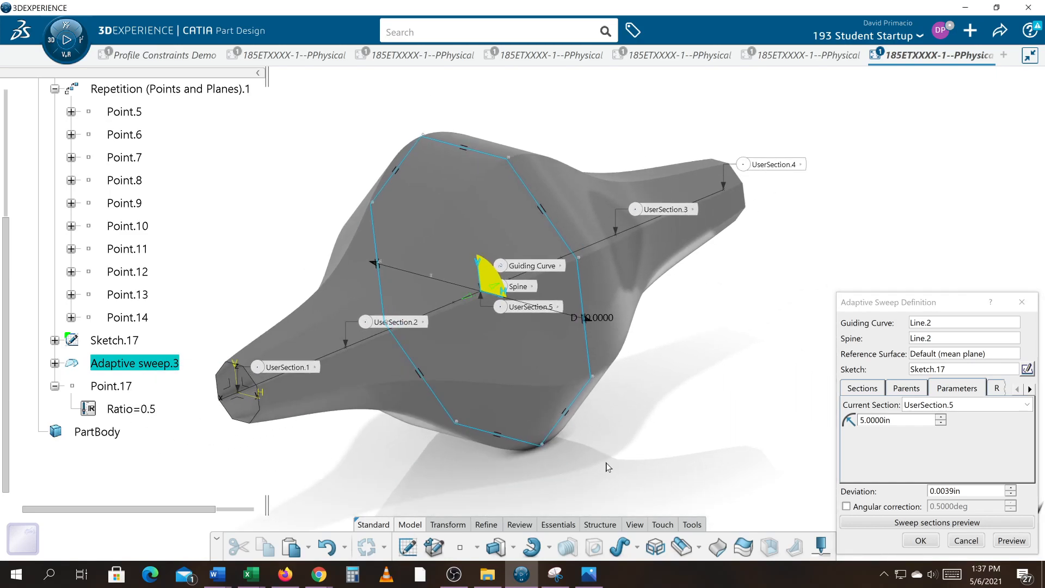
click(890, 419)
text(500)
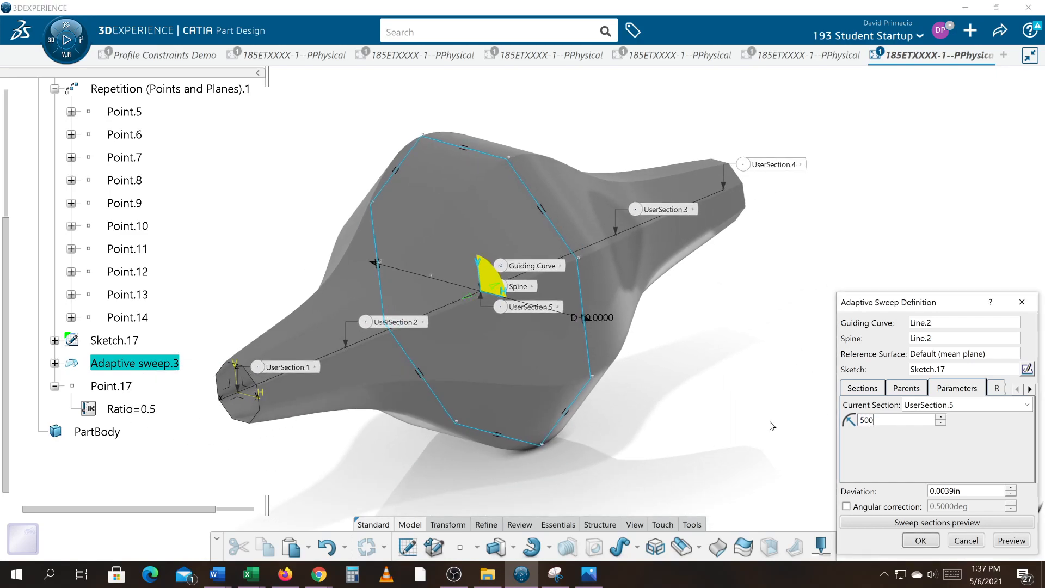
key(Return)
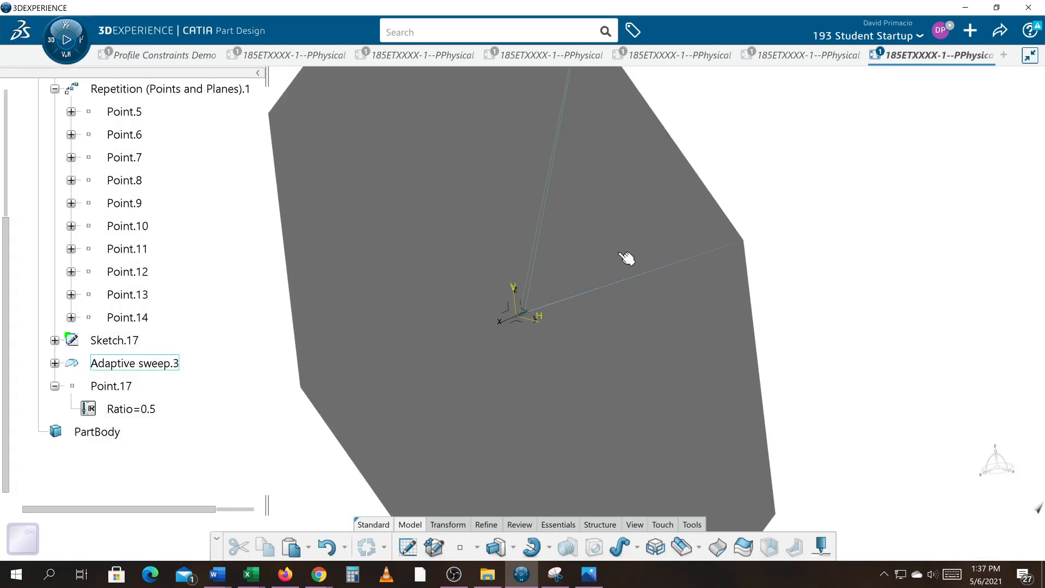
Reopen Adaptive sweep.3 and set UserSection.5's parameter to 5 in, confirming the sweep
middle_drag(603, 361, 476, 348)
mouse_move(526, 338)
middle_down()
mouse_move(535, 339)
mouse_move(533, 316)
mouse_move(568, 320)
mouse_move(584, 271)
middle_up()
double_click(534, 316)
middle_drag(555, 328, 630, 401)
middle_click(811, 210)
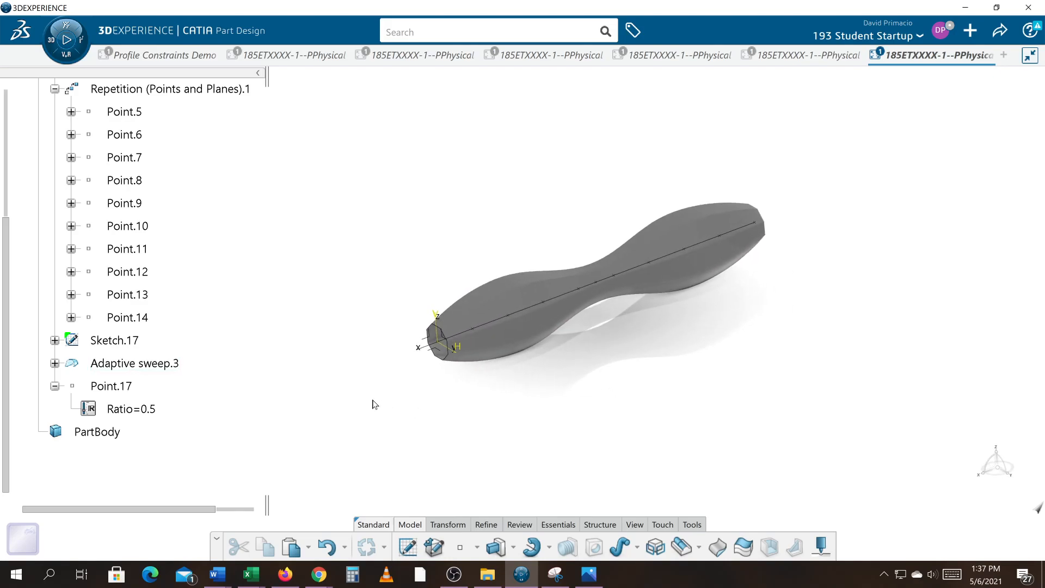
double_click(175, 364)
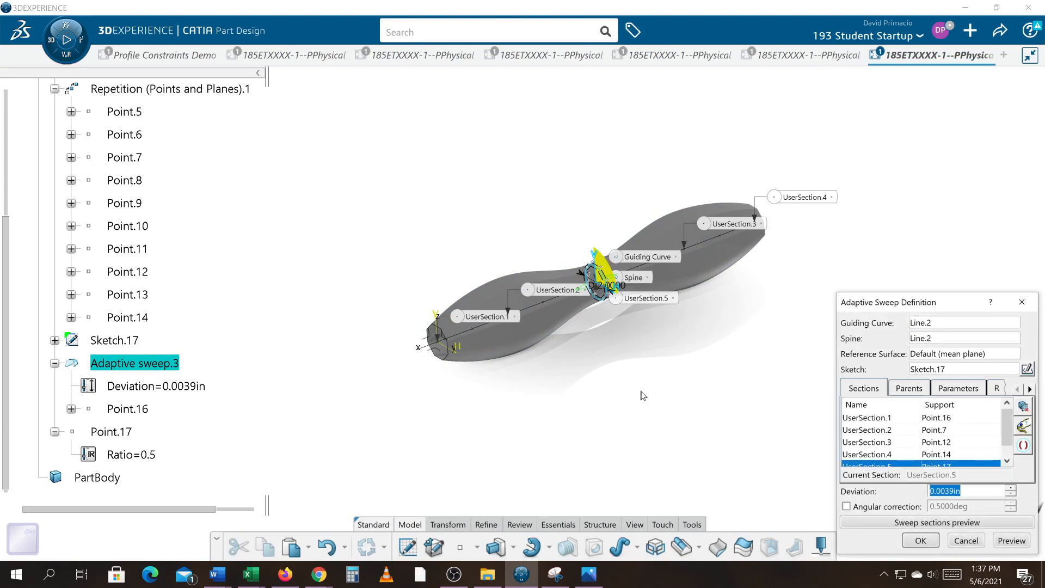
click(943, 389)
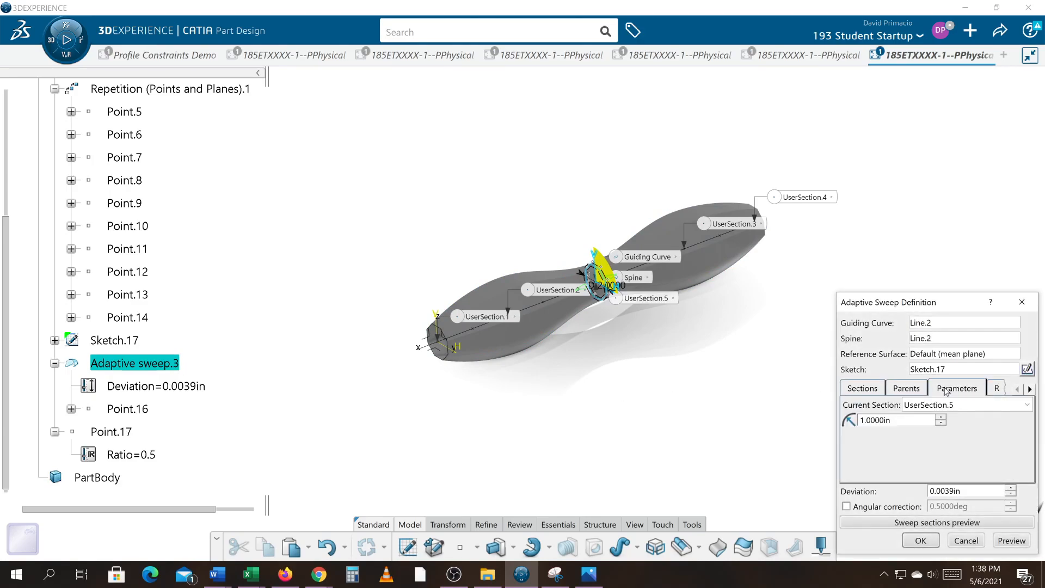
drag(904, 421, 825, 430)
text(5)
key(Return)
middle_drag(684, 464, 690, 444)
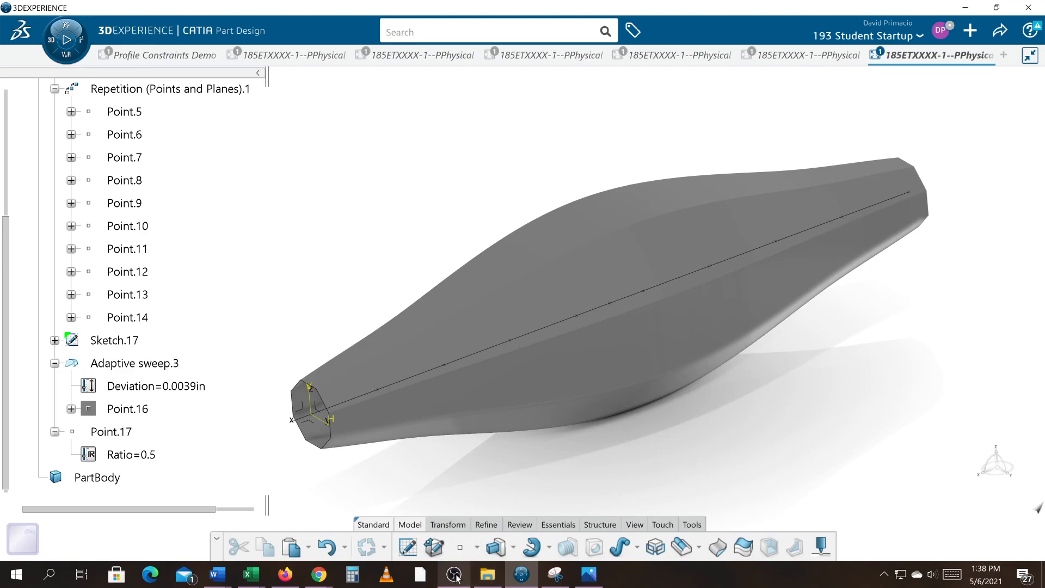
mouse_move(456, 577)
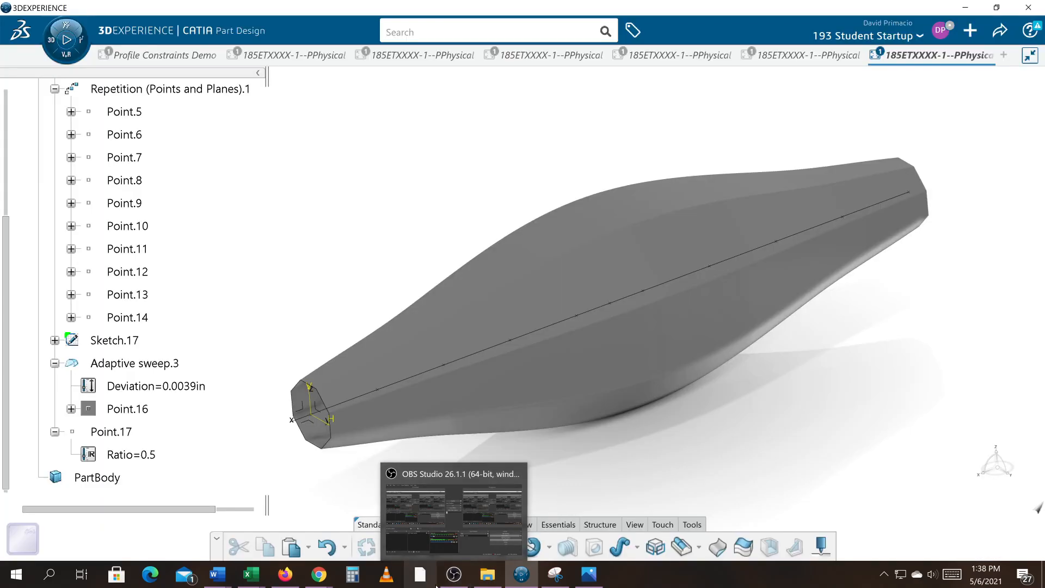